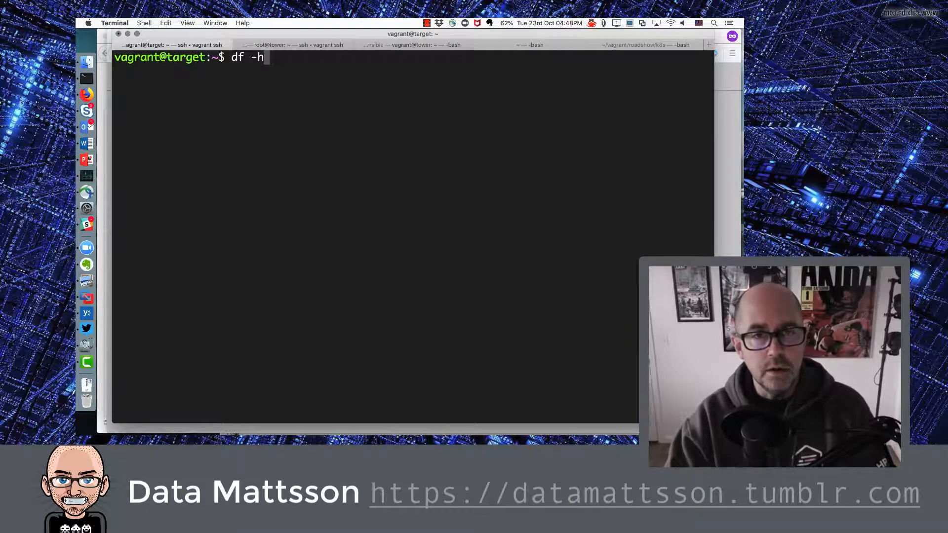
# Step: Run df -h /myvol1 to confirm it reports 'No such file or directory', then switch to Firefox
pyautogui.write('/myvol1')
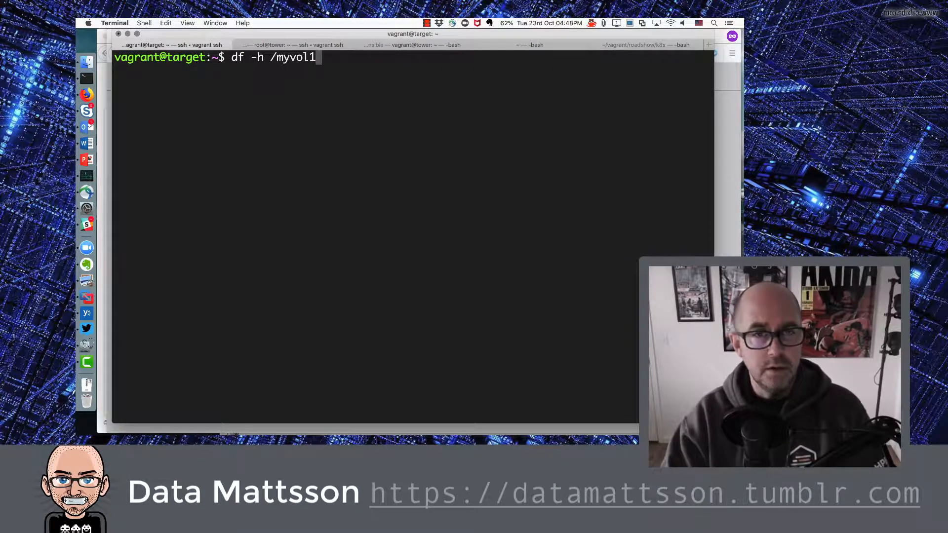
pyautogui.press('Return')
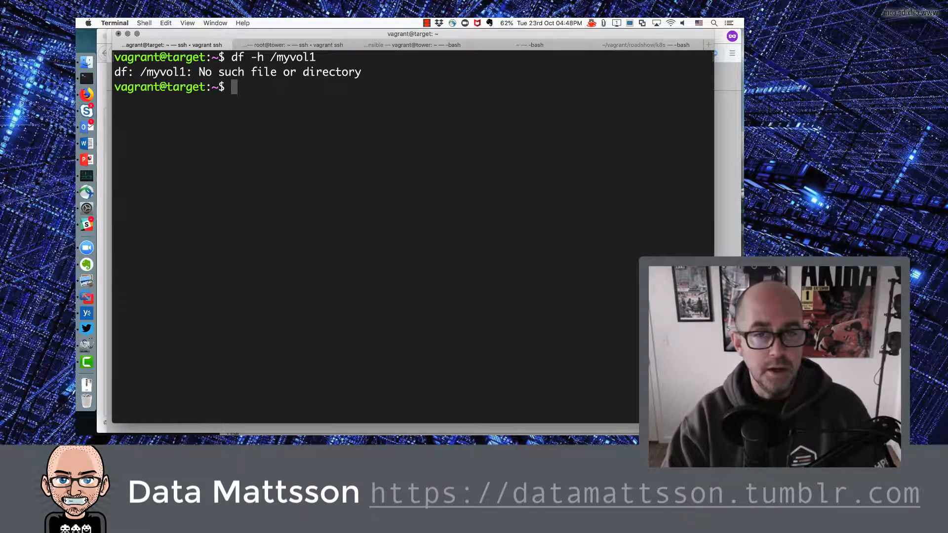
pyautogui.press('super+Tab')
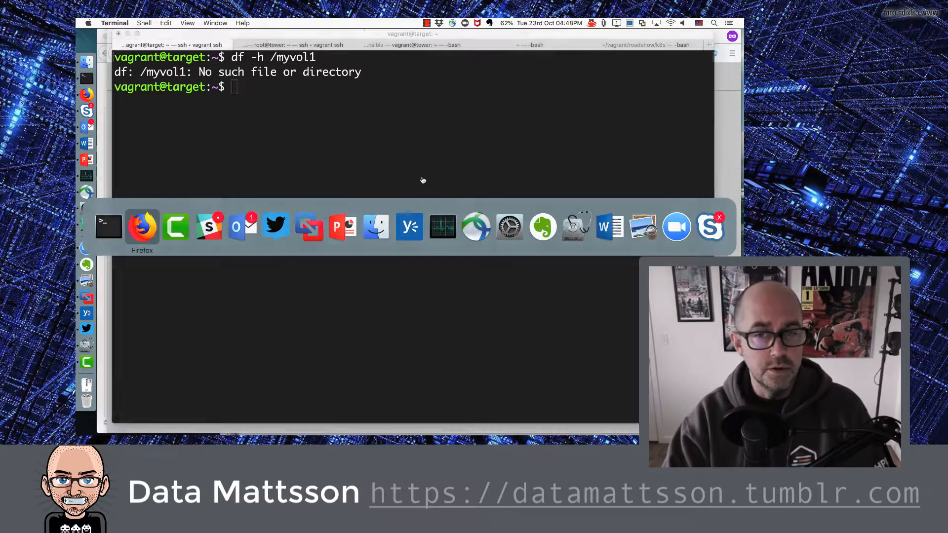
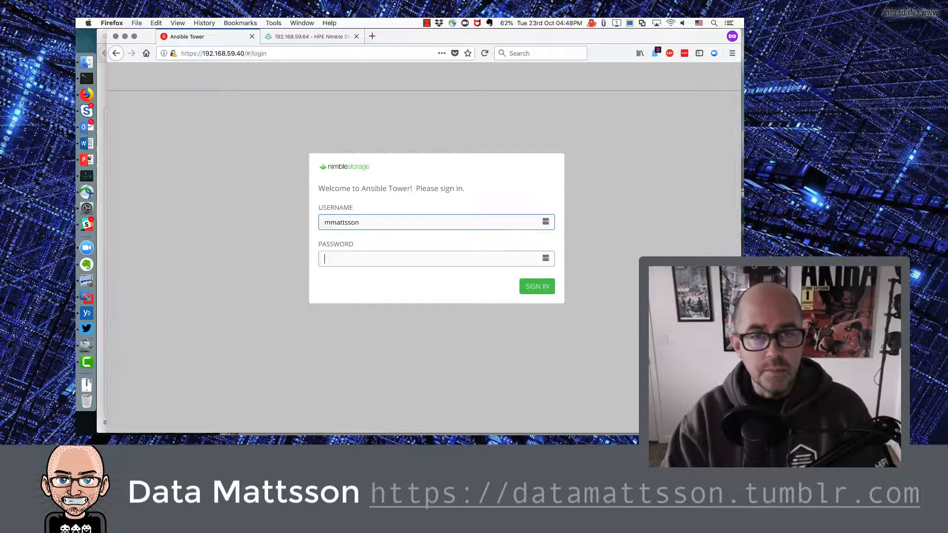
# Step: Sign in to Ansible Tower with the user's username and password, declining to save the password
pyautogui.press('Tab')
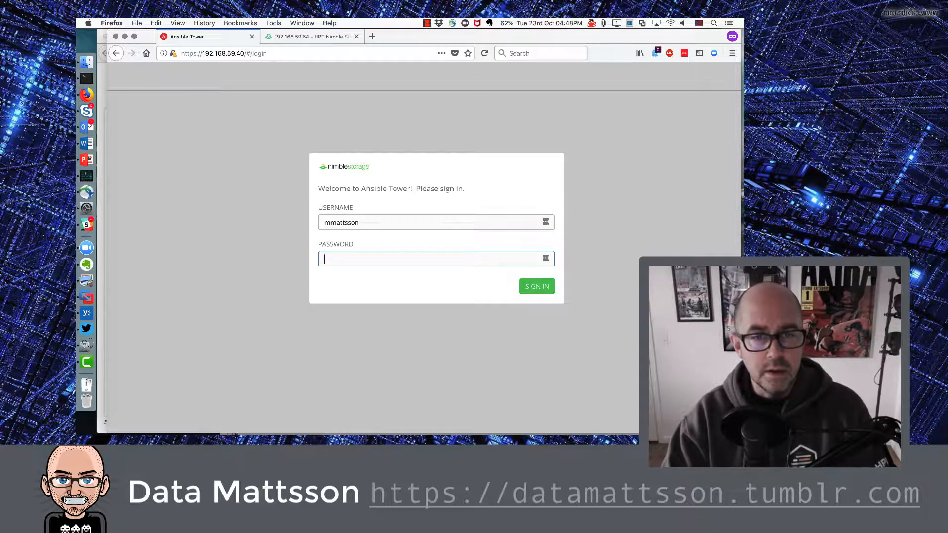
pyautogui.write('••••••••••')
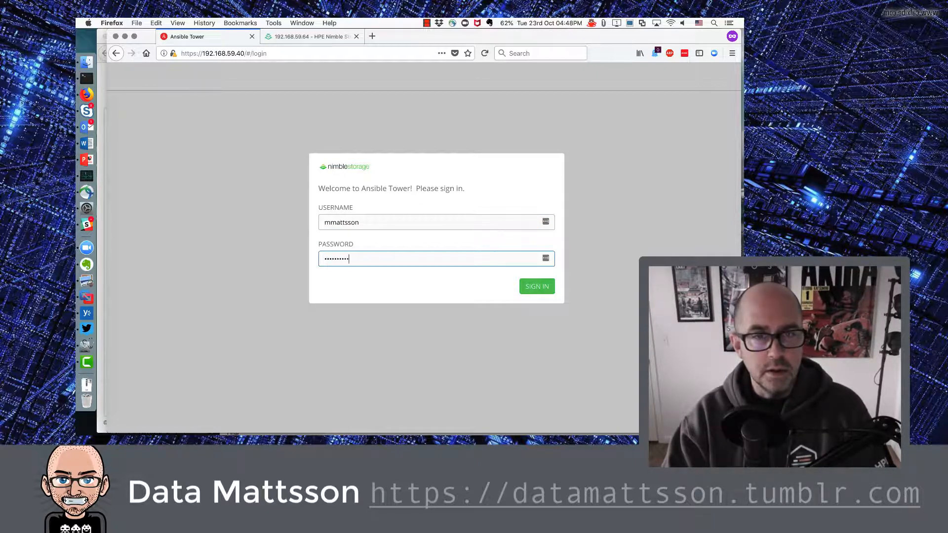
pyautogui.press('Return')
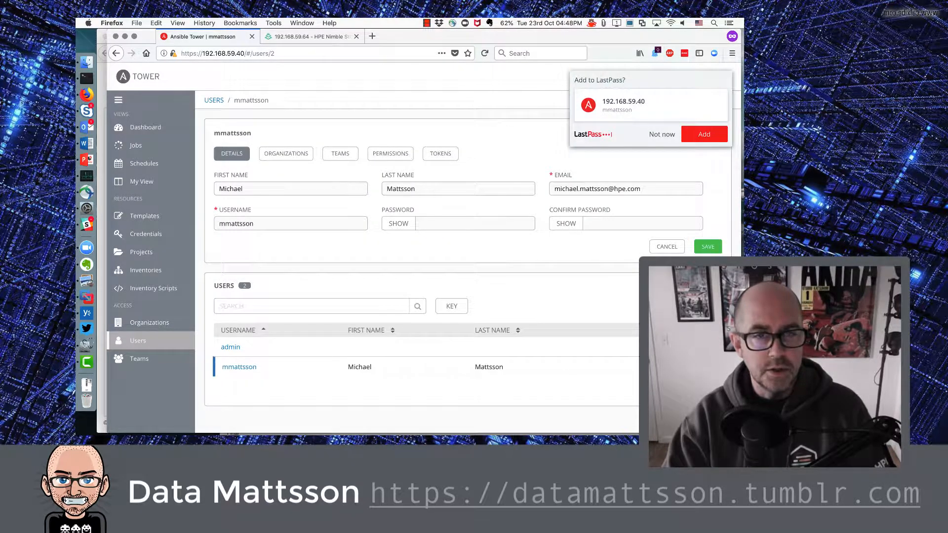
pyautogui.click(661, 134)
# Step: Go to the Tower Dashboard and open the Templates list
pyautogui.click(158, 130)
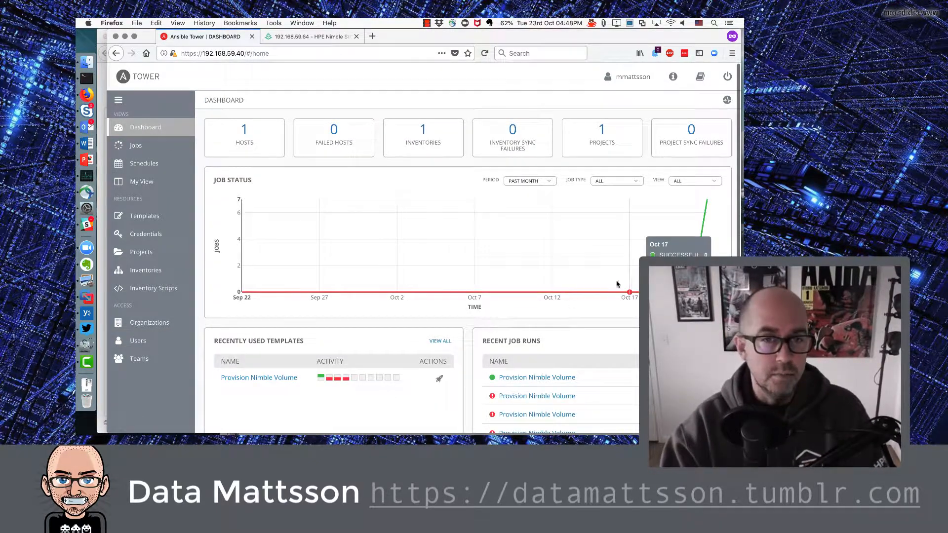
pyautogui.scroll(-1, 330, 303)
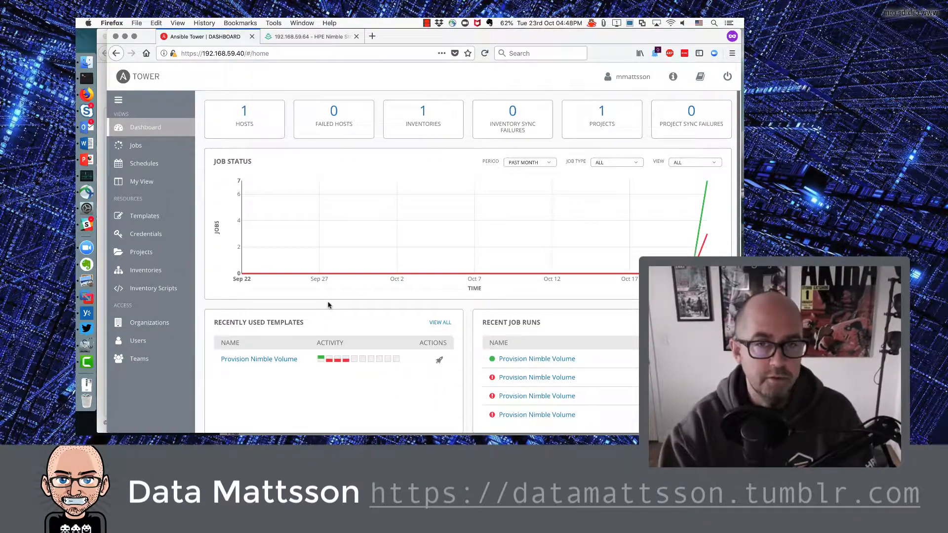
pyautogui.click(142, 216)
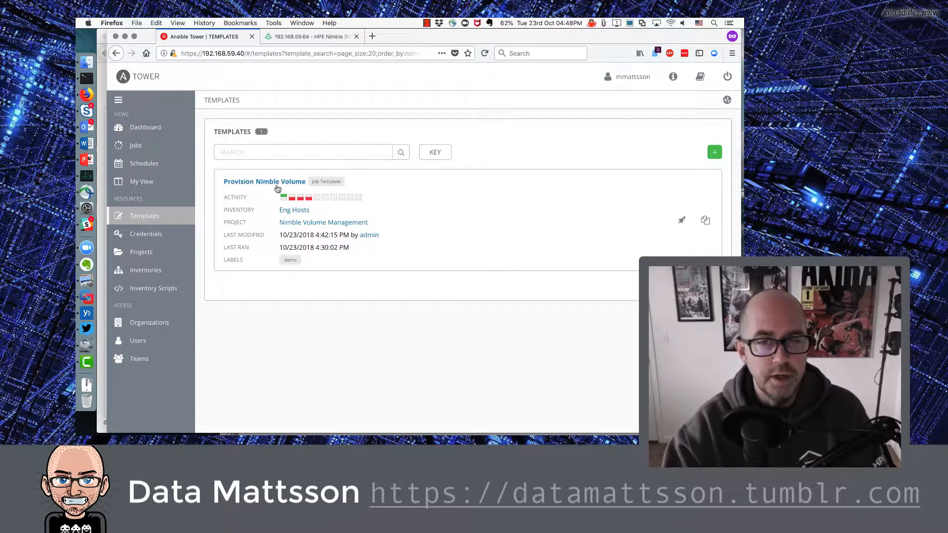
pyautogui.click(276, 183)
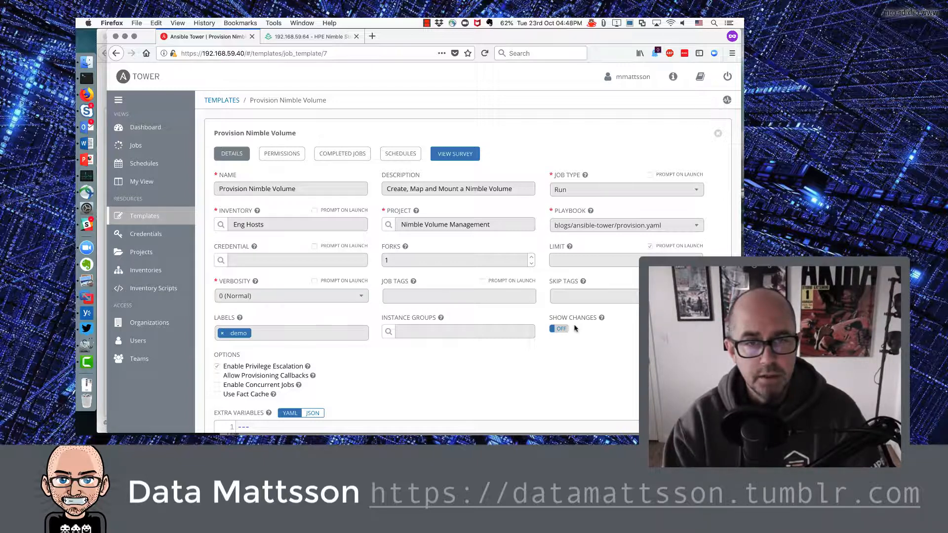
pyautogui.click(146, 273)
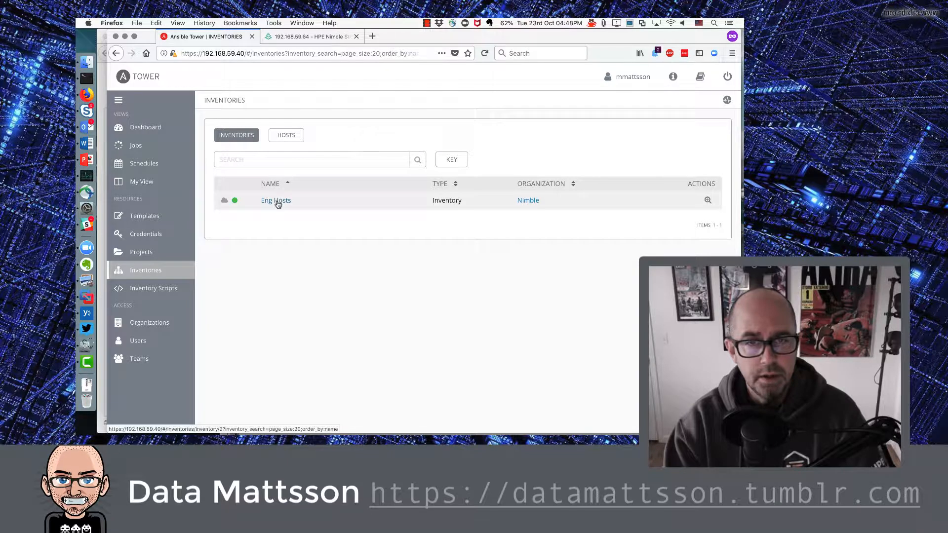
pyautogui.click(277, 200)
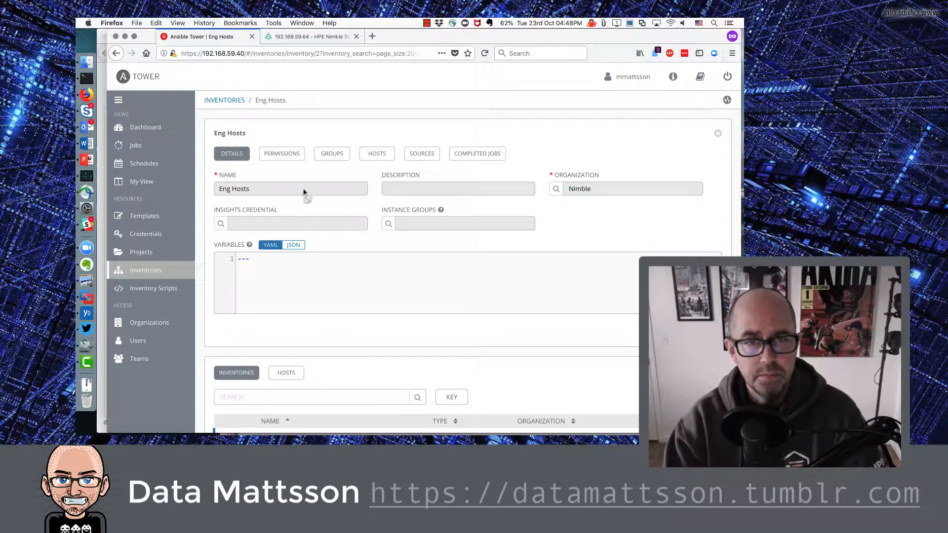
pyautogui.scroll(-2, 322, 287)
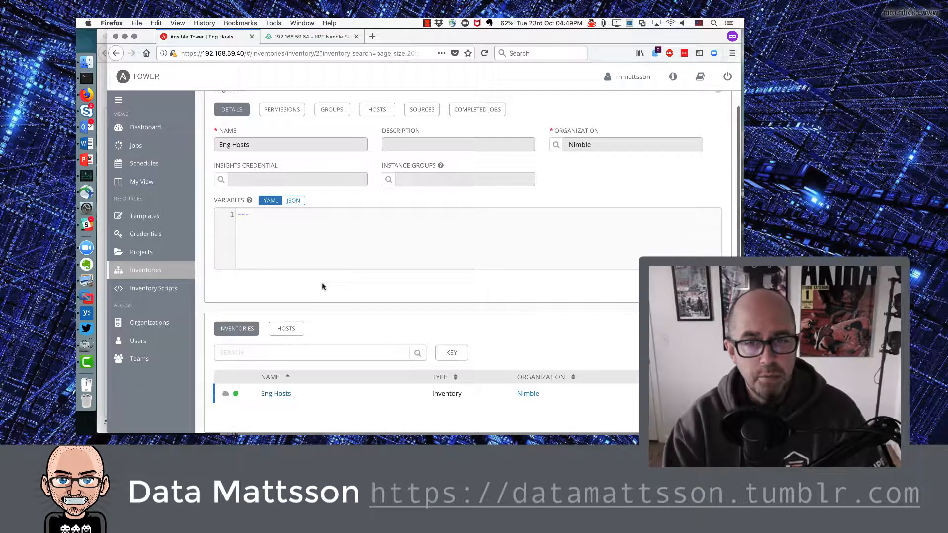
pyautogui.scroll(2, 332, 199)
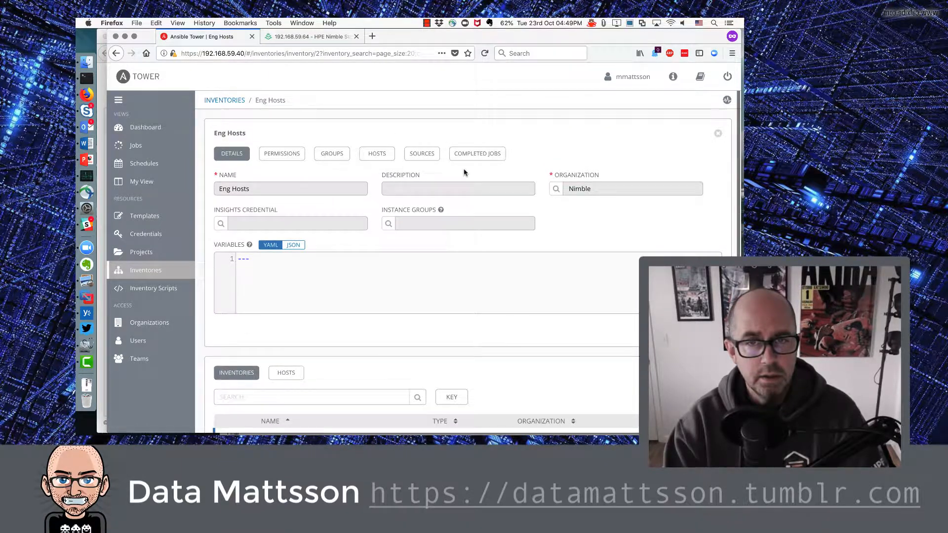
pyautogui.click(147, 217)
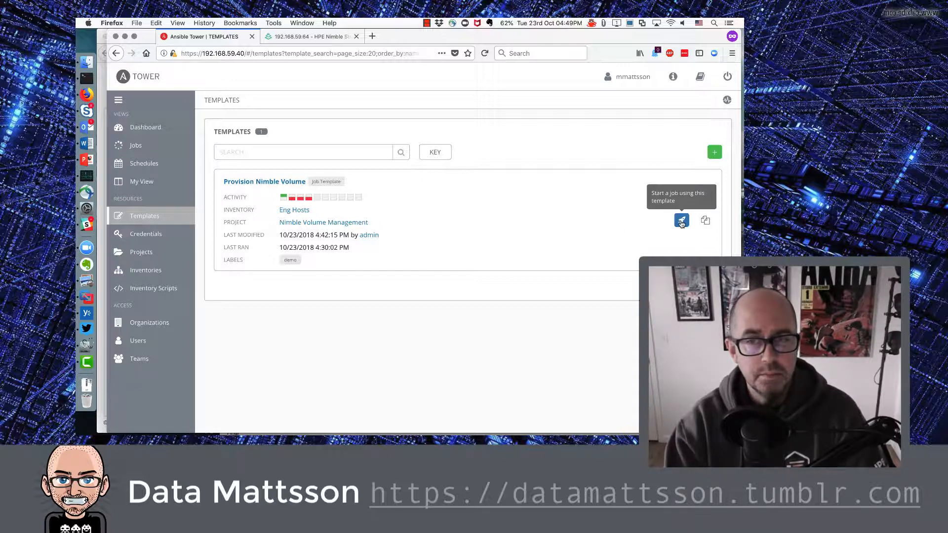
# Step: Launch Provision Nimble Volume with the Limit set to target
pyautogui.click(682, 221)
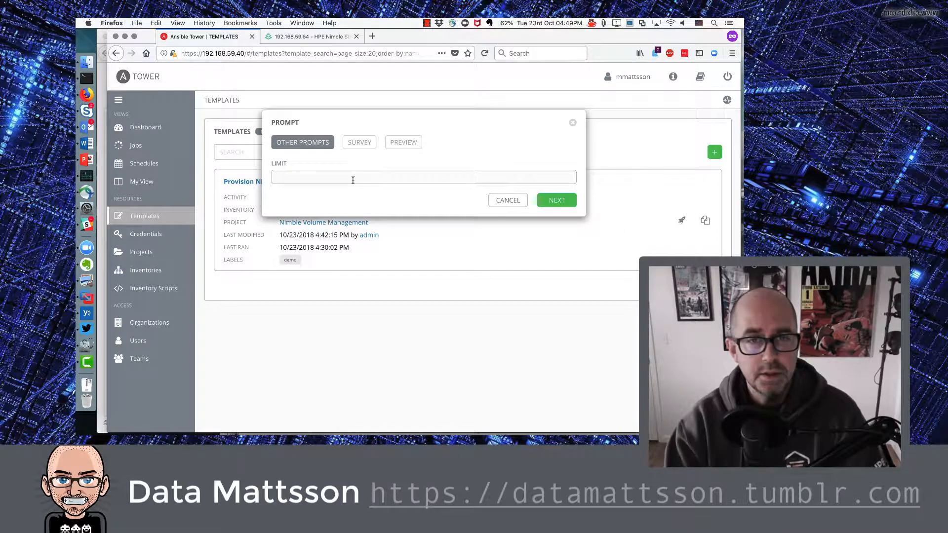
pyautogui.write('target')
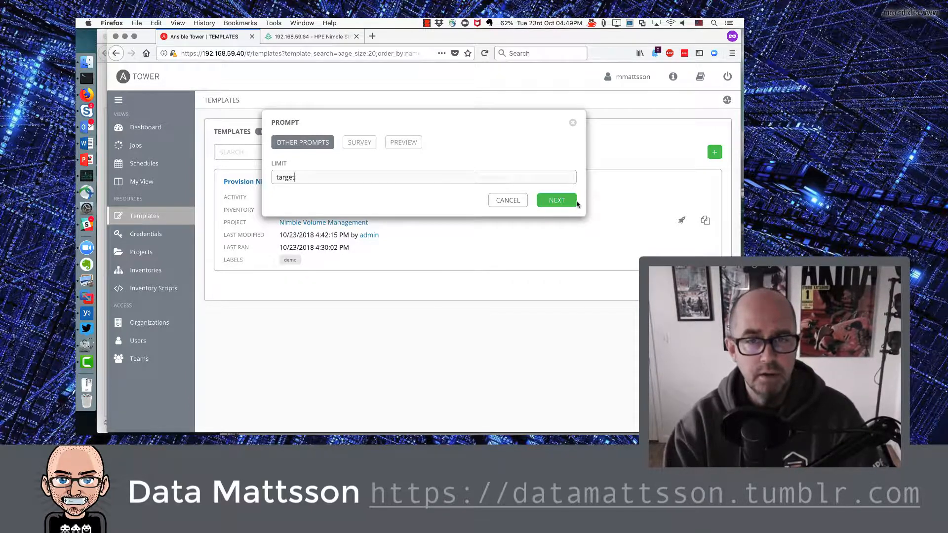
pyautogui.click(563, 203)
# Step: Fill the survey with volume name myvol1, mountpoint /myvol1 and size 33022 MiB
pyautogui.doubleClick(357, 193)
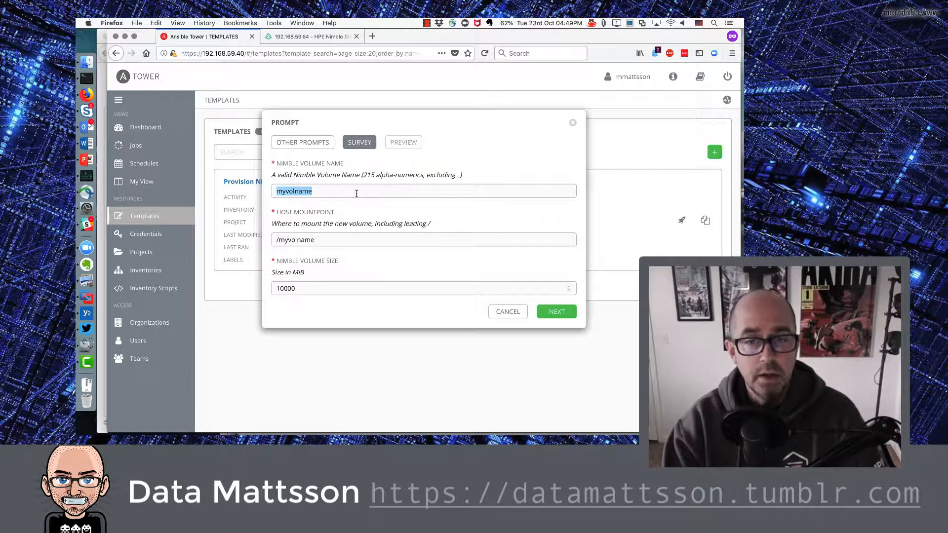
pyautogui.write('myvol1')
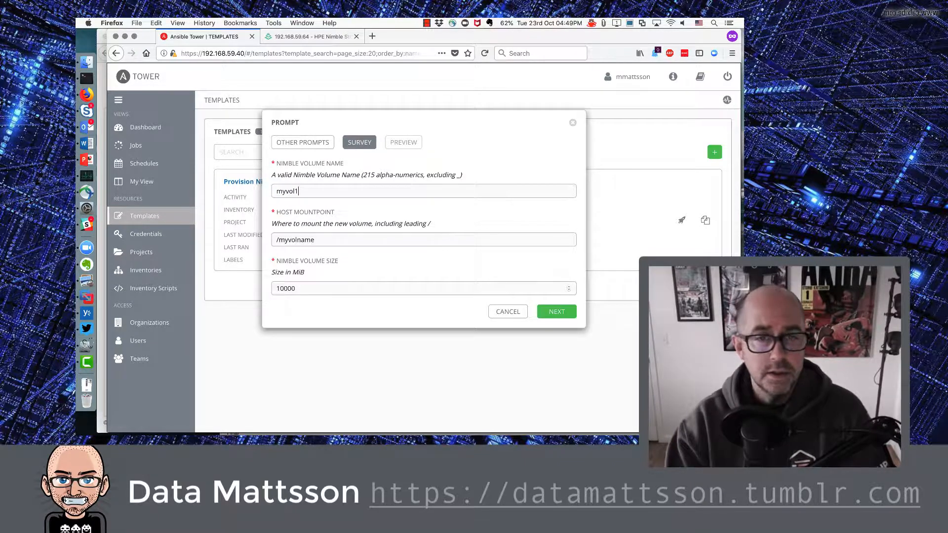
pyautogui.press('Tab')
pyautogui.write('/my')
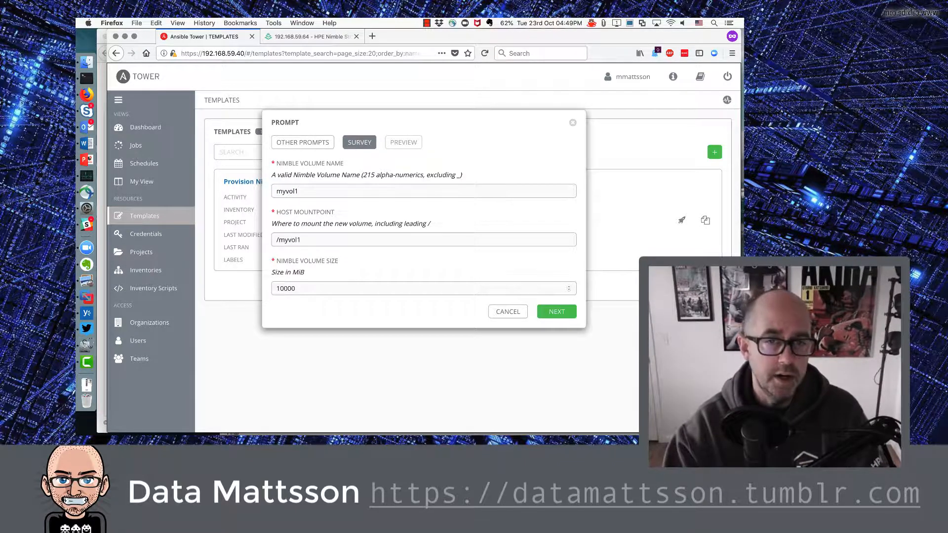
pyautogui.press('Tab')
pyautogui.press('Right')
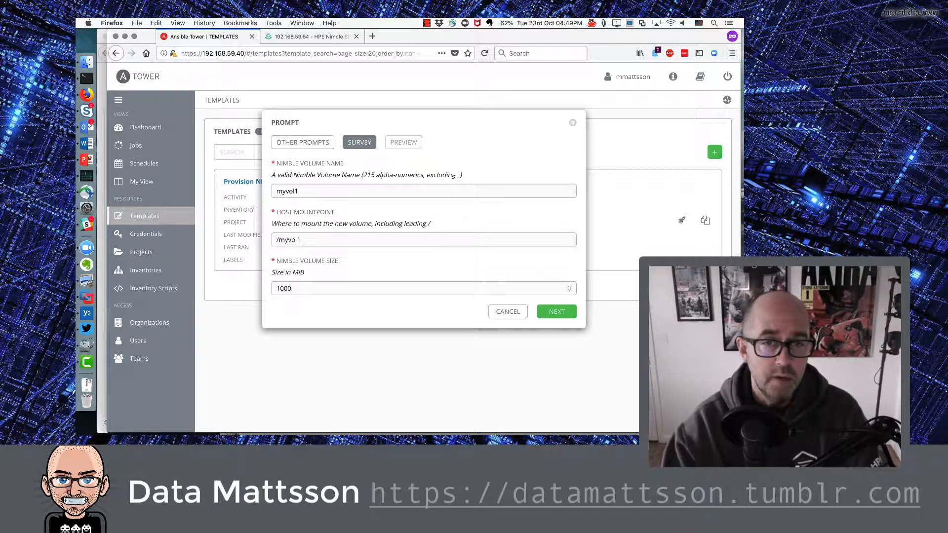
pyautogui.press('BackSpace')
pyautogui.press('BackSpace')
pyautogui.press('BackSpace')
pyautogui.press('BackSpace')
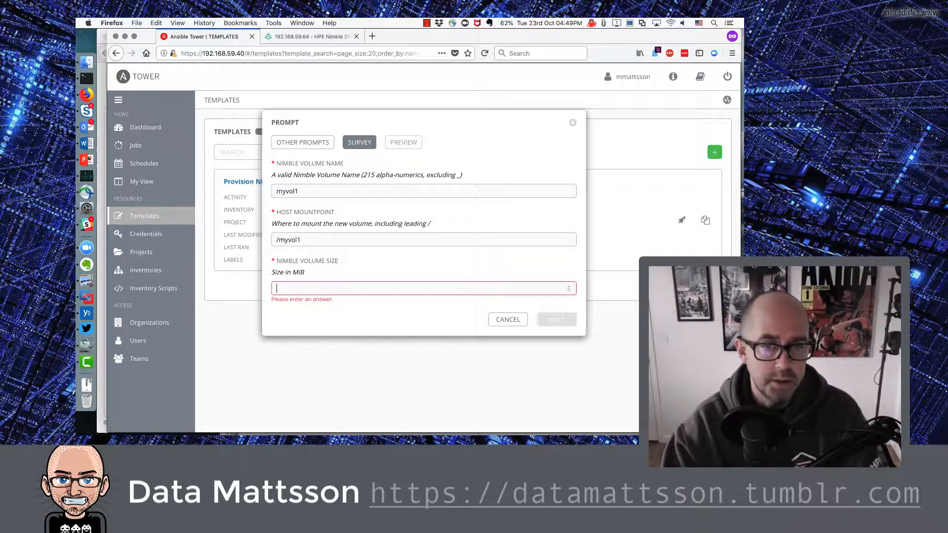
pyautogui.write('3')
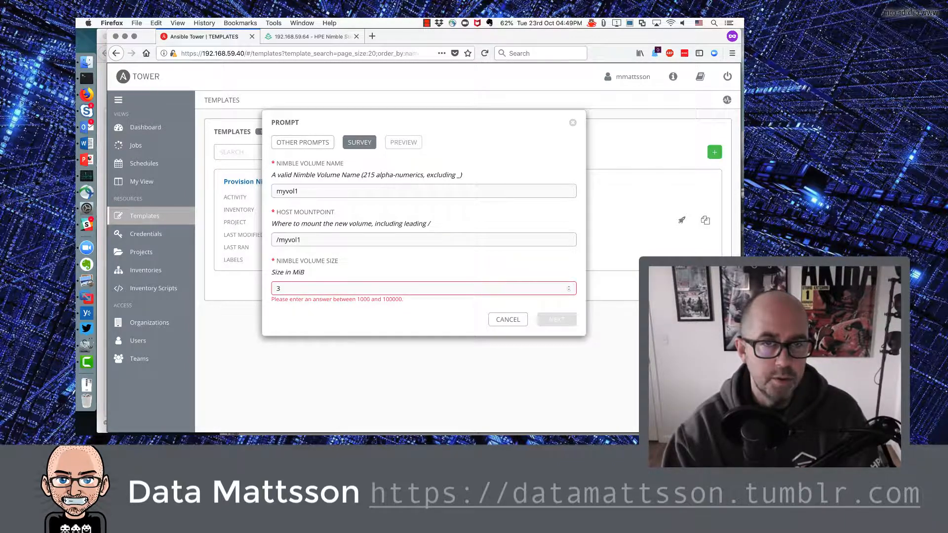
pyautogui.tripleClick(387, 303)
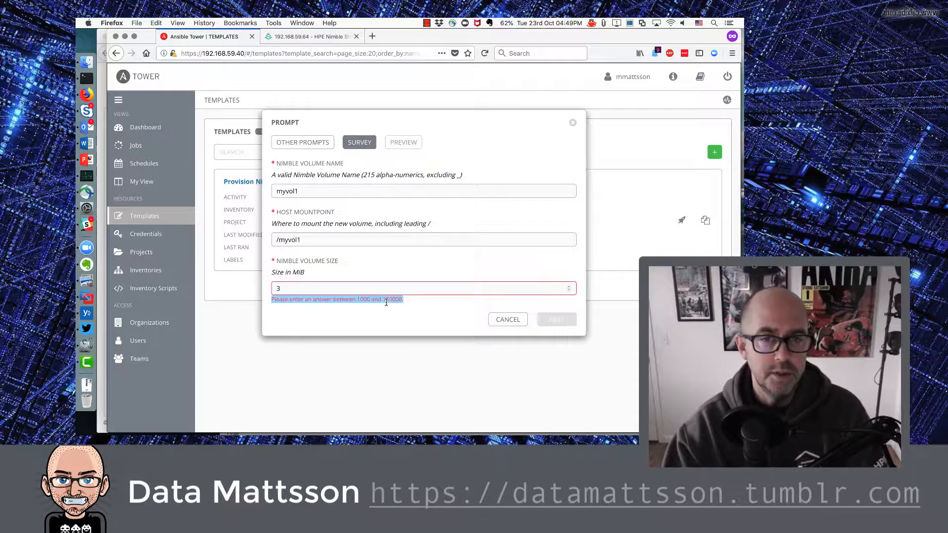
pyautogui.click(339, 291)
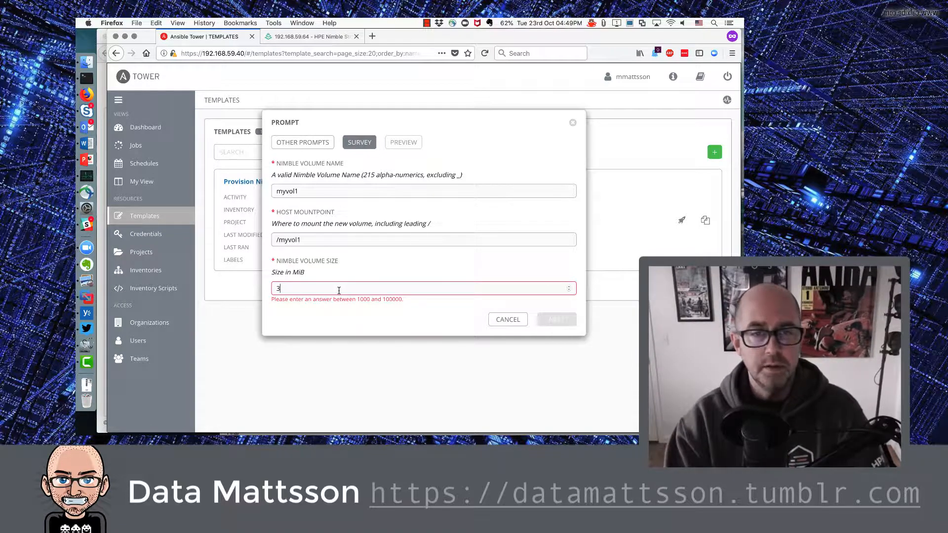
pyautogui.write('30')
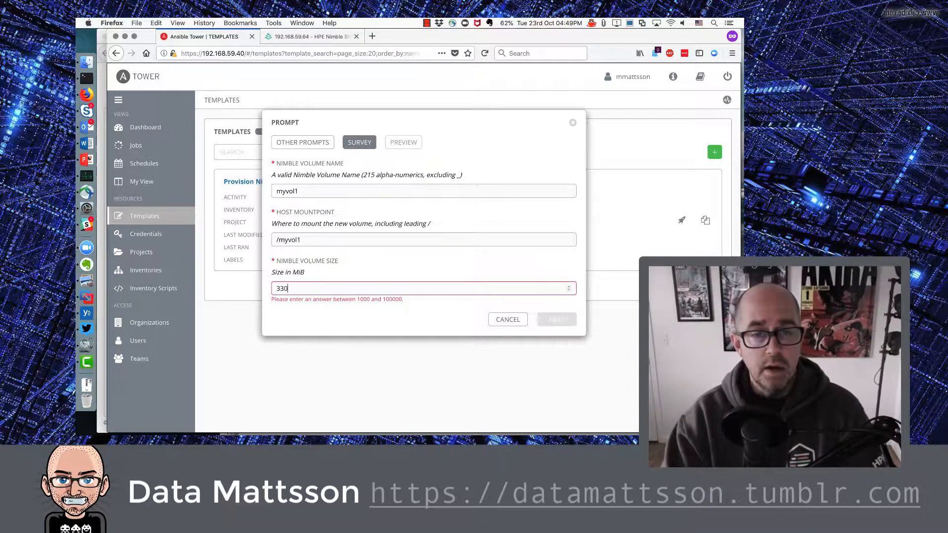
pyautogui.write('21')
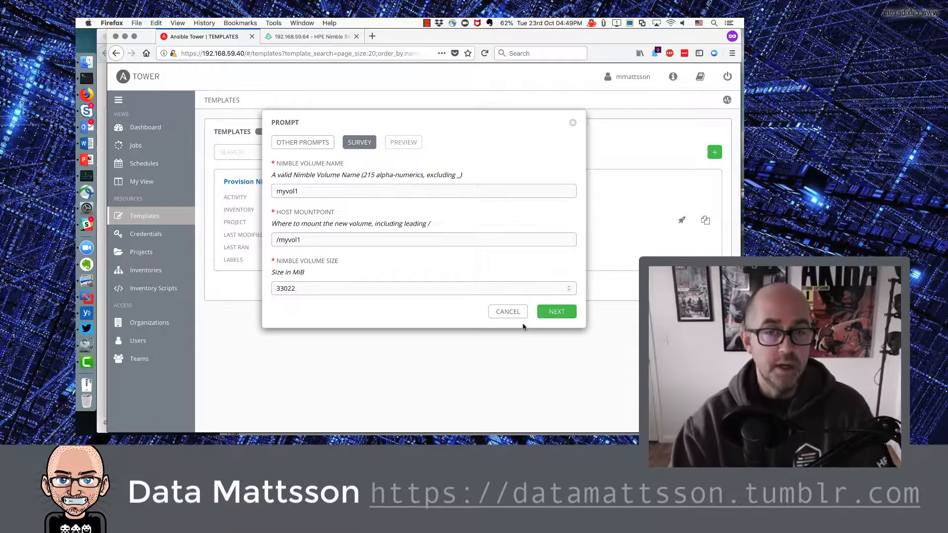
pyautogui.click(555, 313)
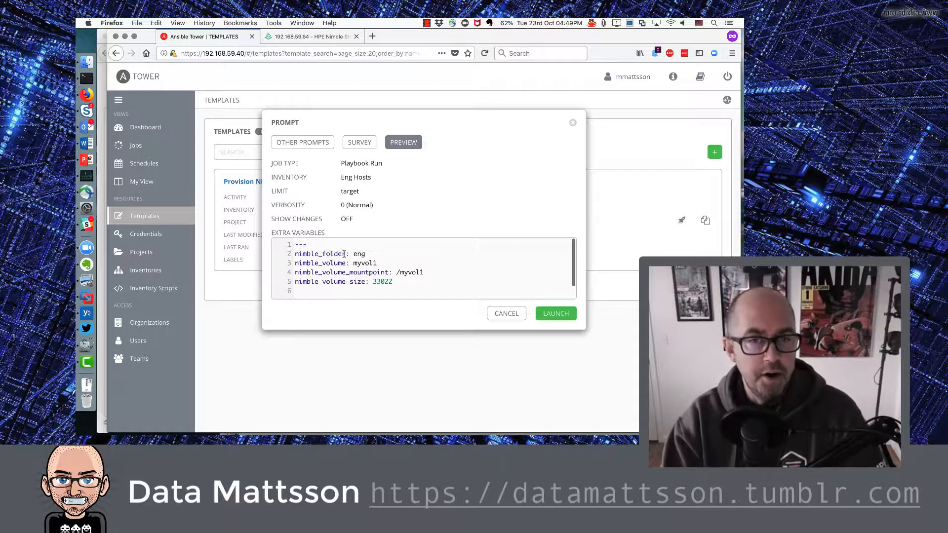
pyautogui.tripleClick(346, 254)
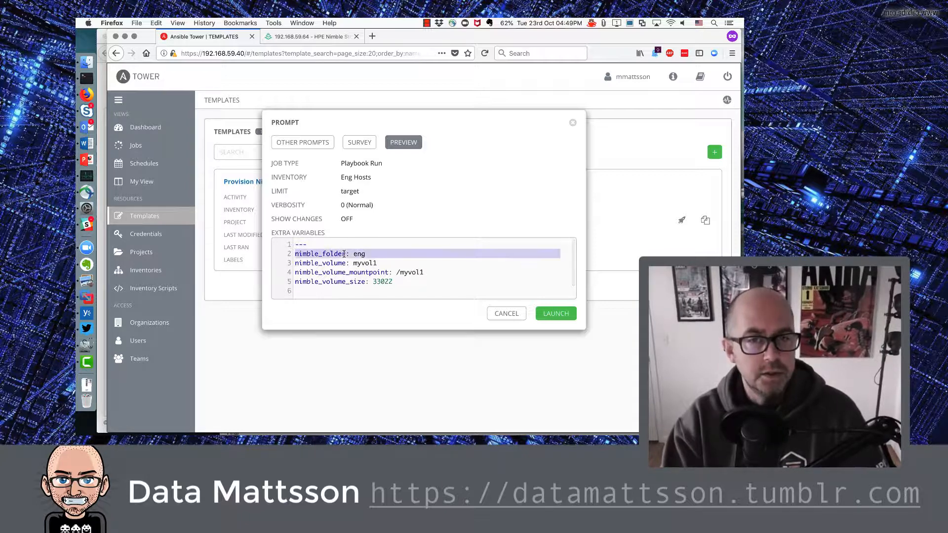
pyautogui.click(369, 255)
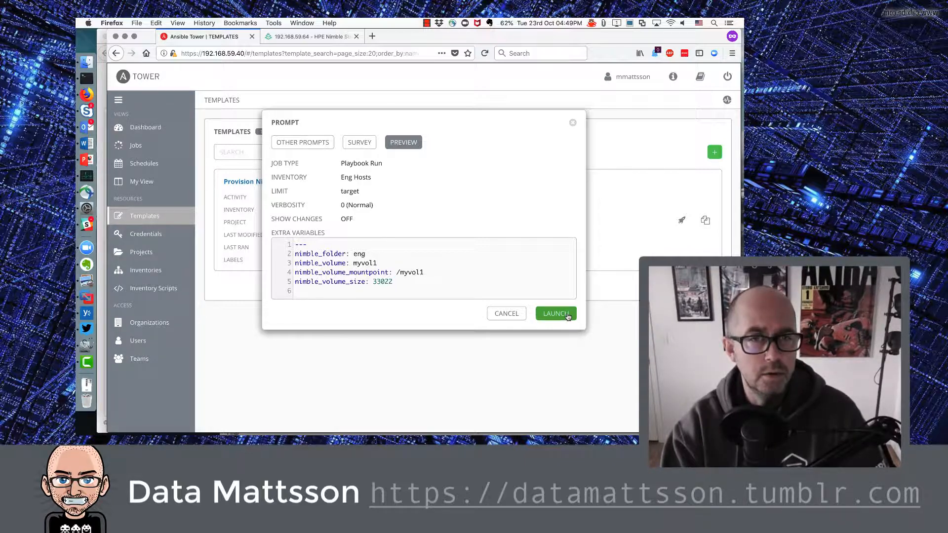
pyautogui.press('super+Tab')
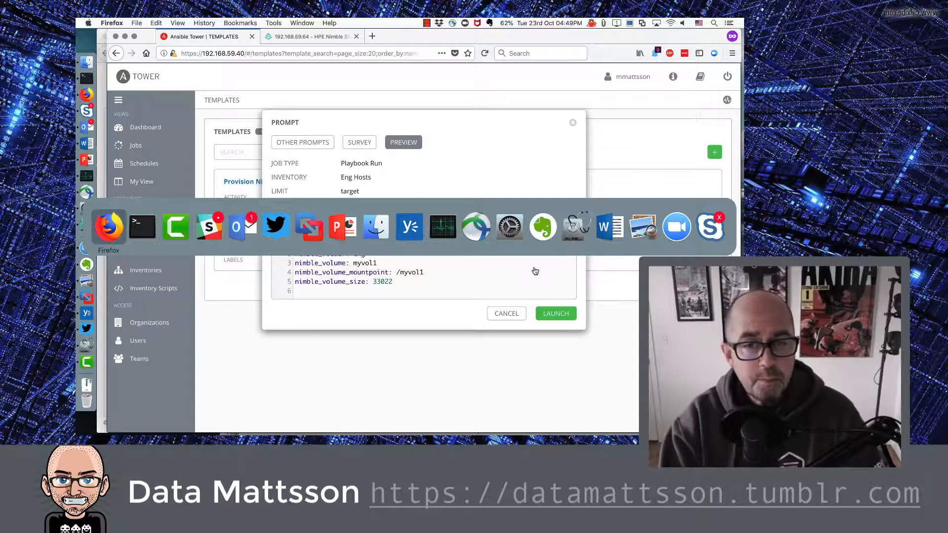
pyautogui.press('Escape')
# Step: Check that Nimble's eng folder under the default pool holds 0 volumes, then switch to Terminal
pyautogui.click(322, 40)
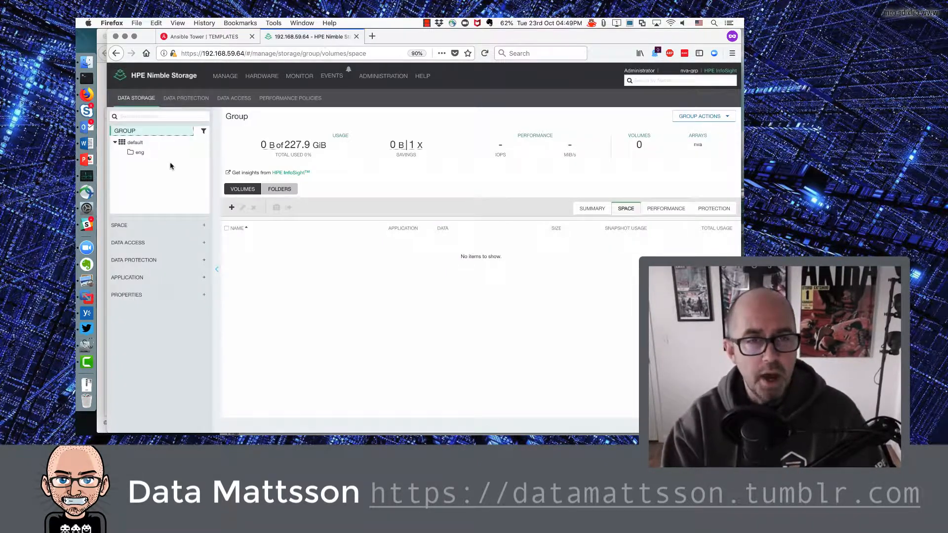
pyautogui.click(141, 144)
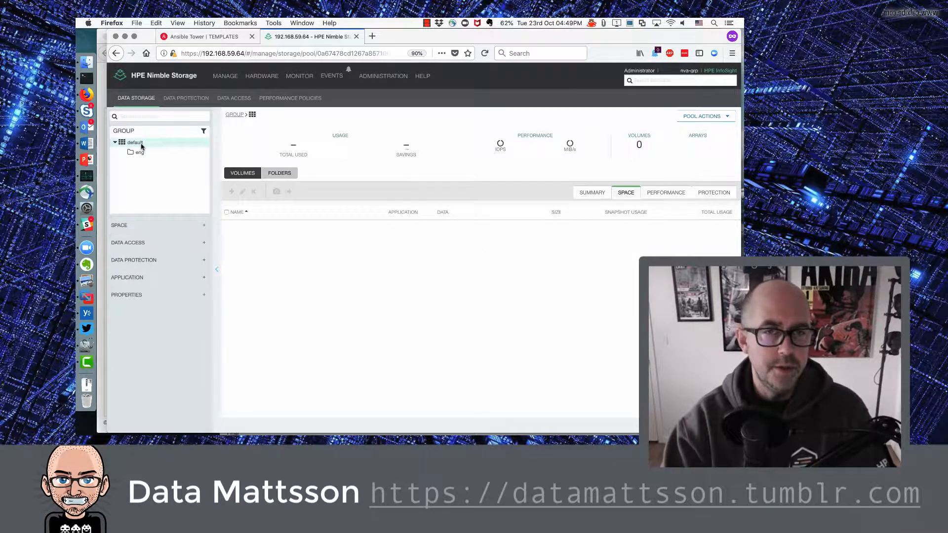
pyautogui.click(141, 154)
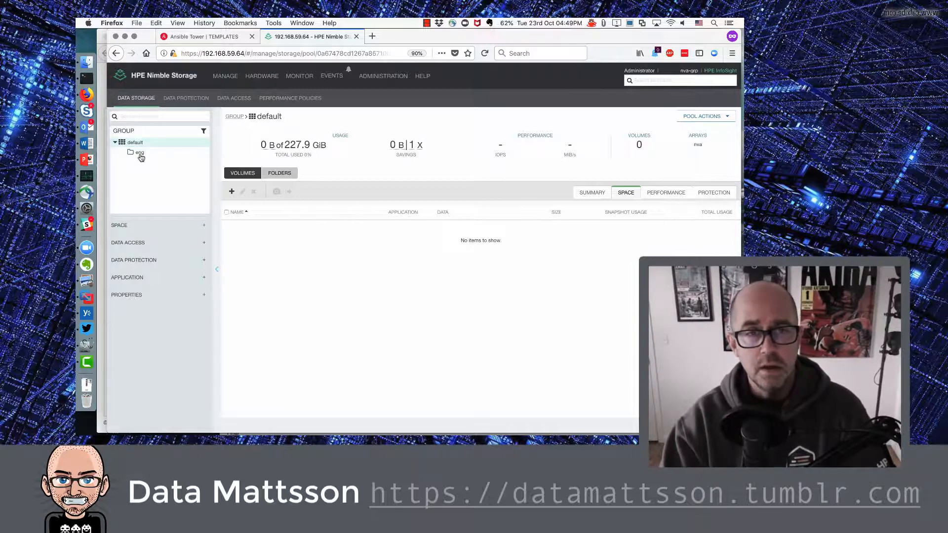
pyautogui.click(139, 154)
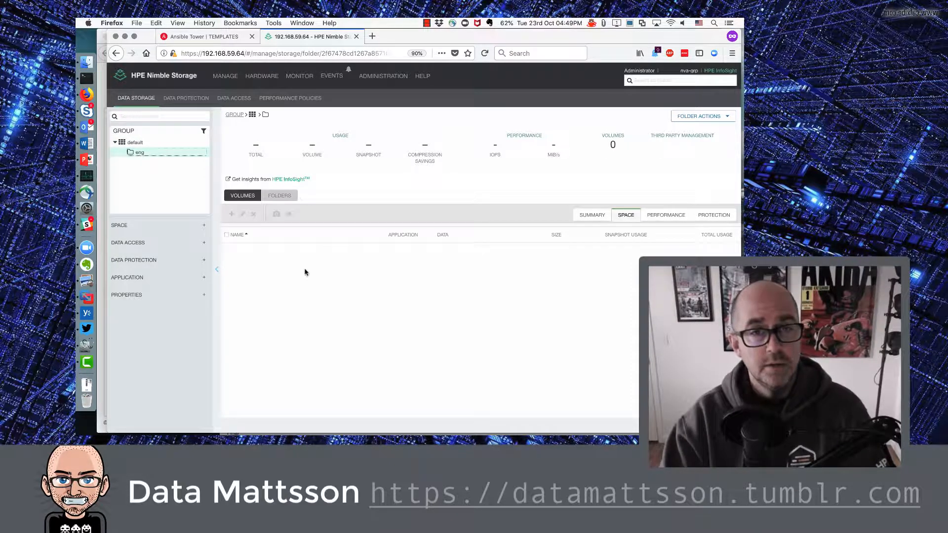
pyautogui.click(127, 132)
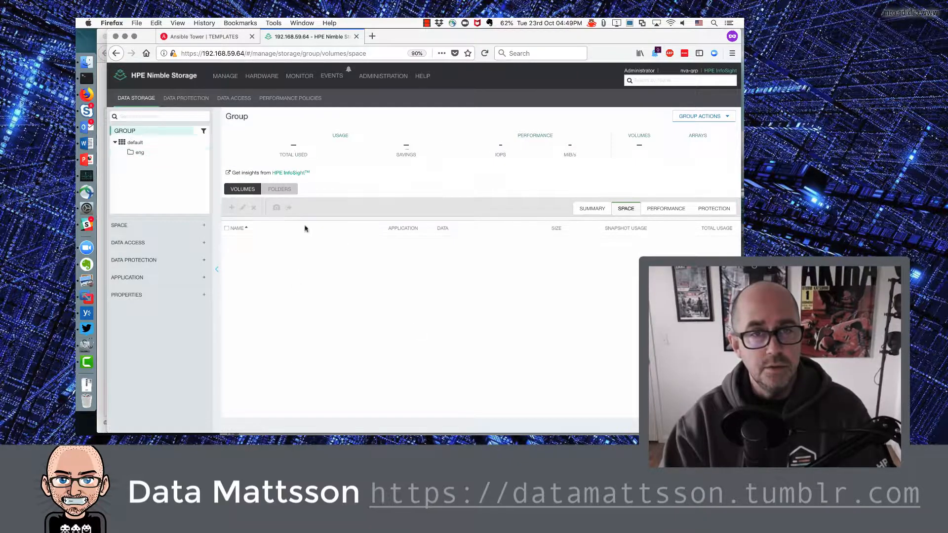
pyautogui.press('super+Tab')
pyautogui.press('super+Tab')
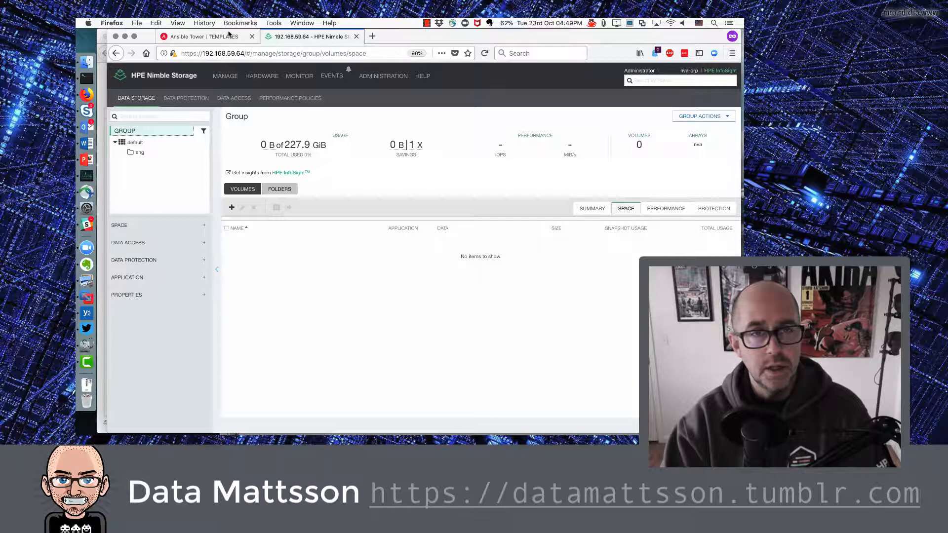
# Step: Launch the job from the Tower prompt and confirm job 12 finishes Successful (ok=72, changed=11, failed=0)
pyautogui.click(224, 36)
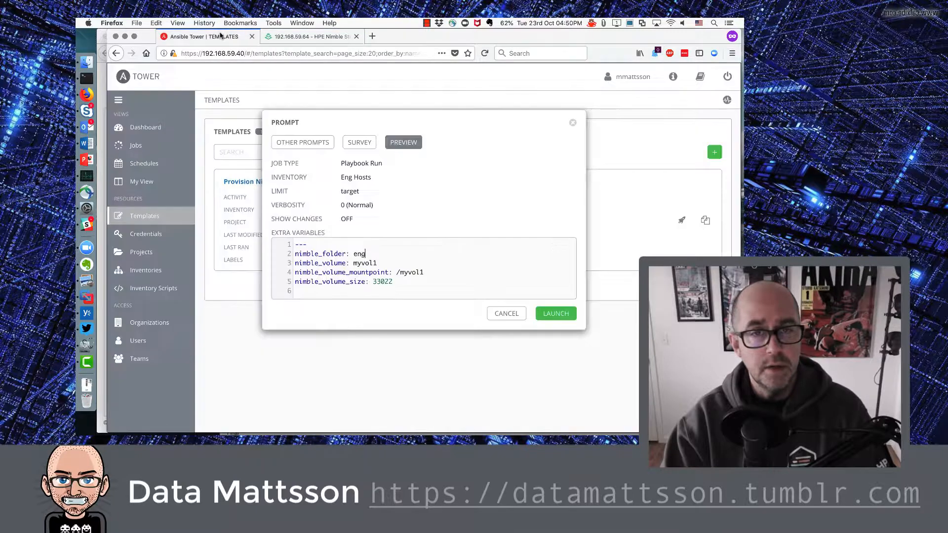
pyautogui.click(566, 318)
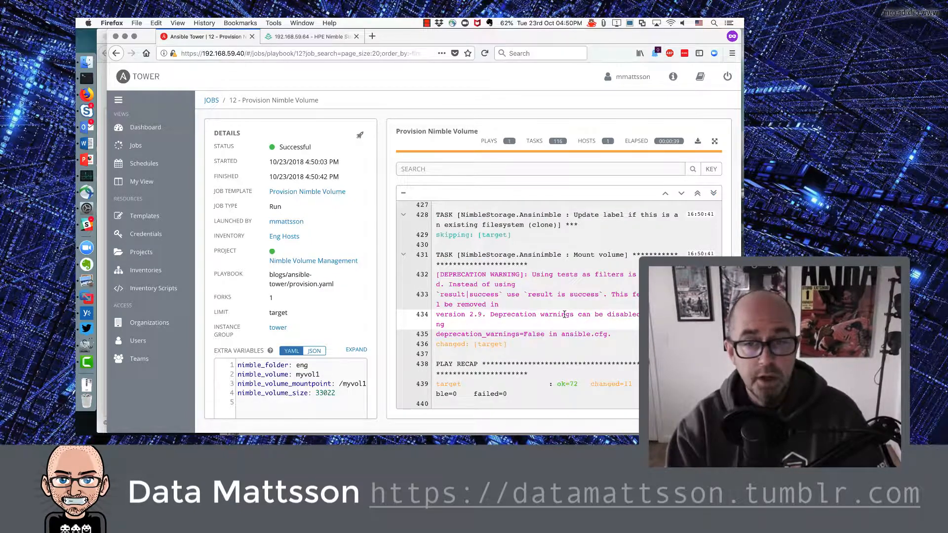
pyautogui.tripleClick(496, 393)
pyautogui.click(461, 383)
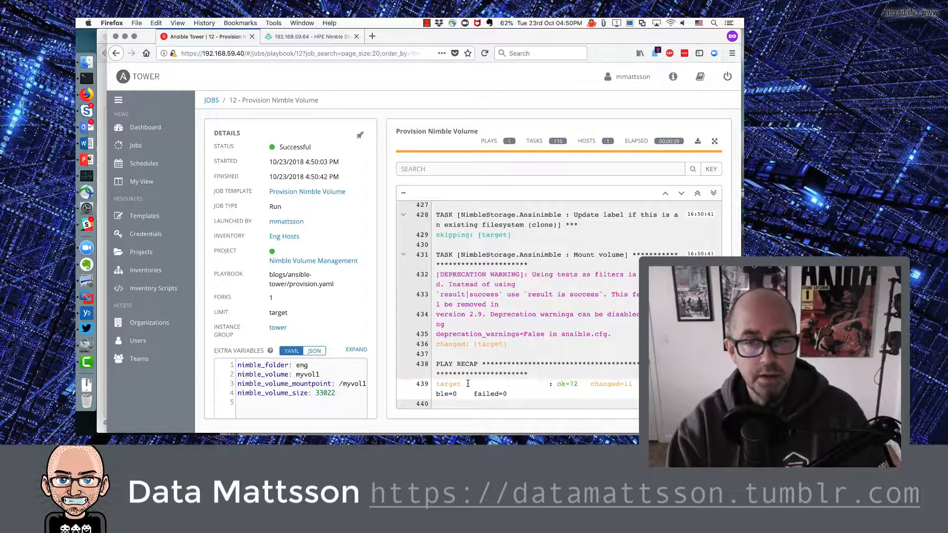
pyautogui.doubleClick(295, 148)
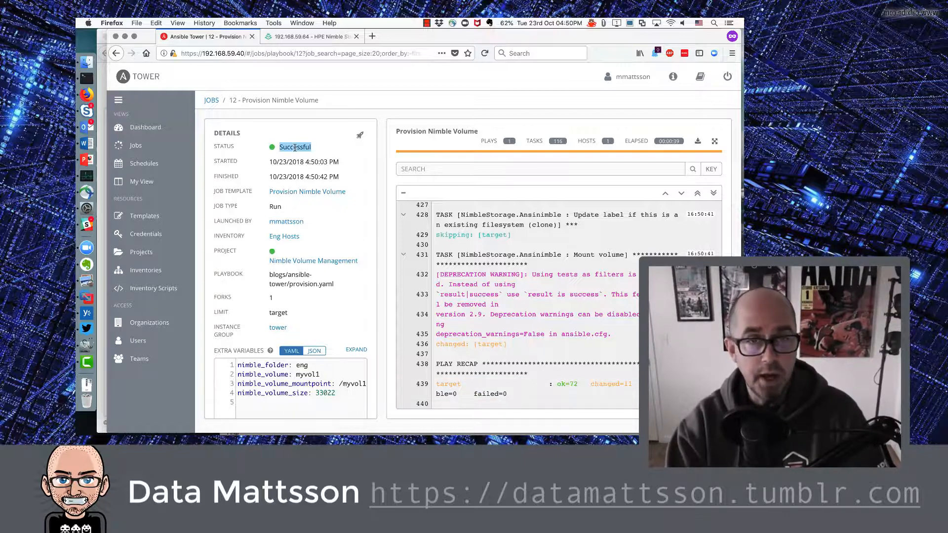
pyautogui.click(328, 158)
pyautogui.press('super+Tab')
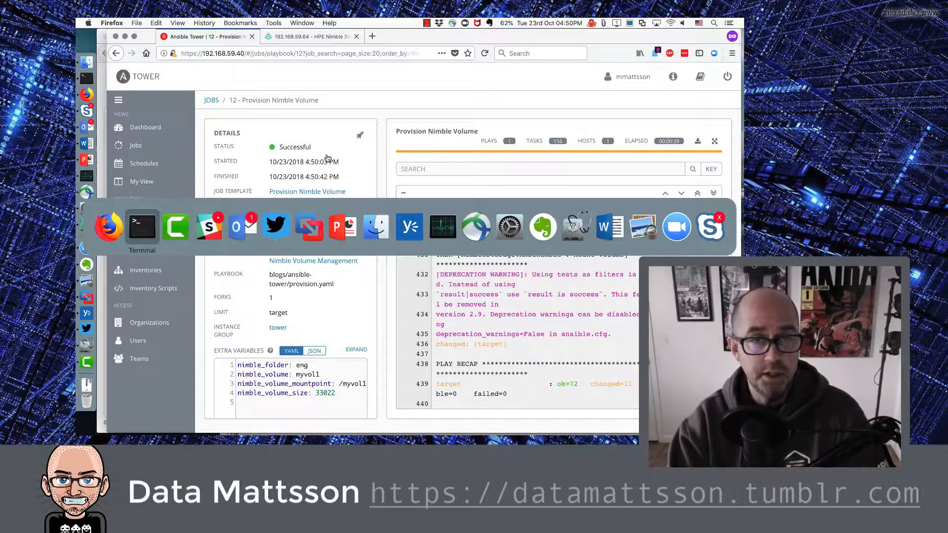
# Step: Rerun df -h /myvol1 to confirm /dev/mapper/mpathb is mounted at /myvol1 with 33G size
pyautogui.press('Up')
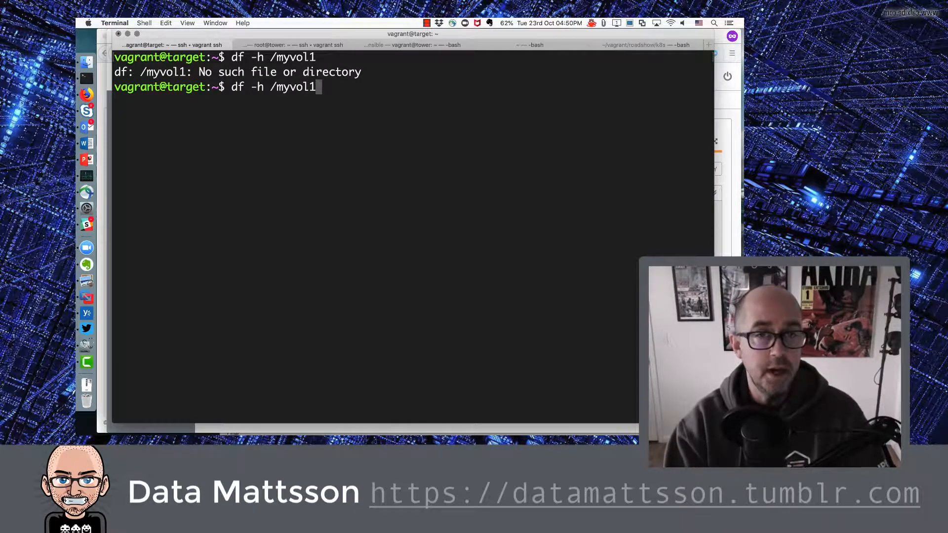
pyautogui.press('Return')
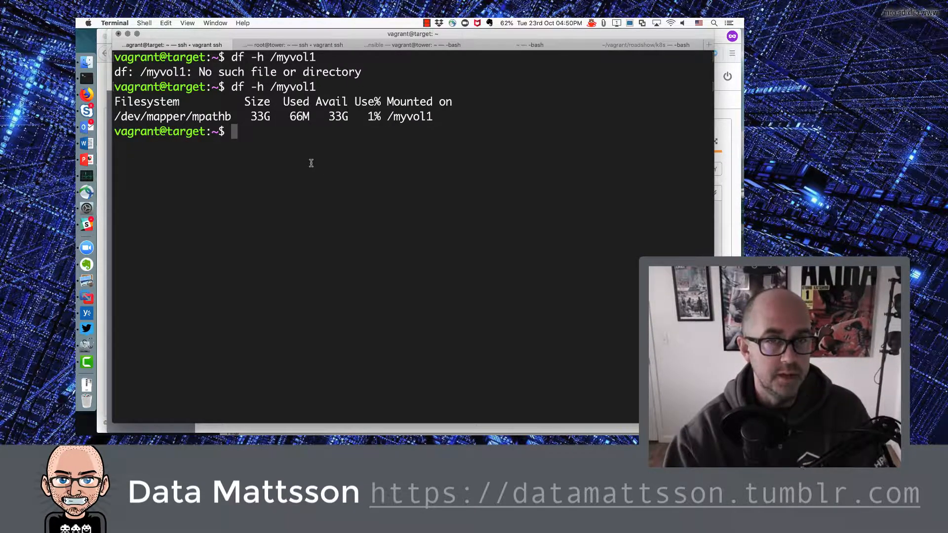
pyautogui.doubleClick(257, 119)
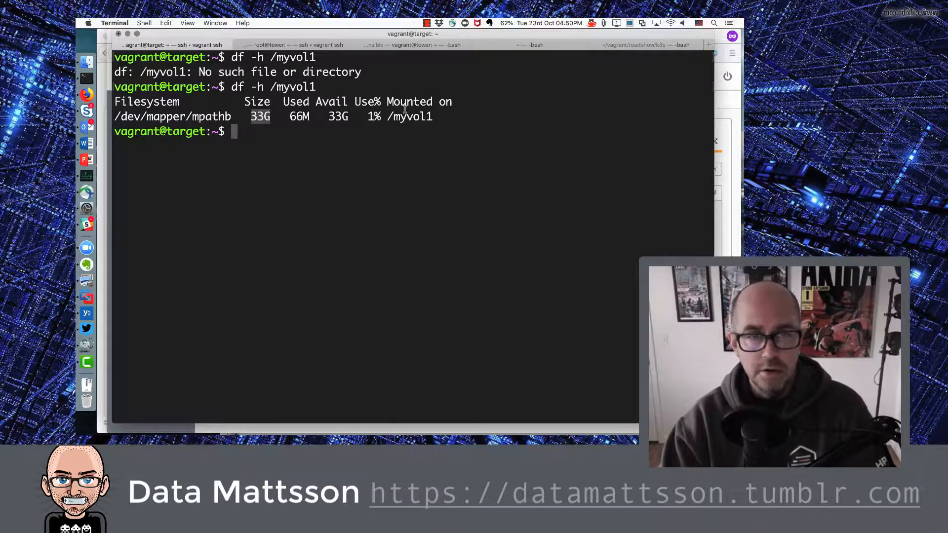
pyautogui.tripleClick(423, 117)
pyautogui.click(423, 116)
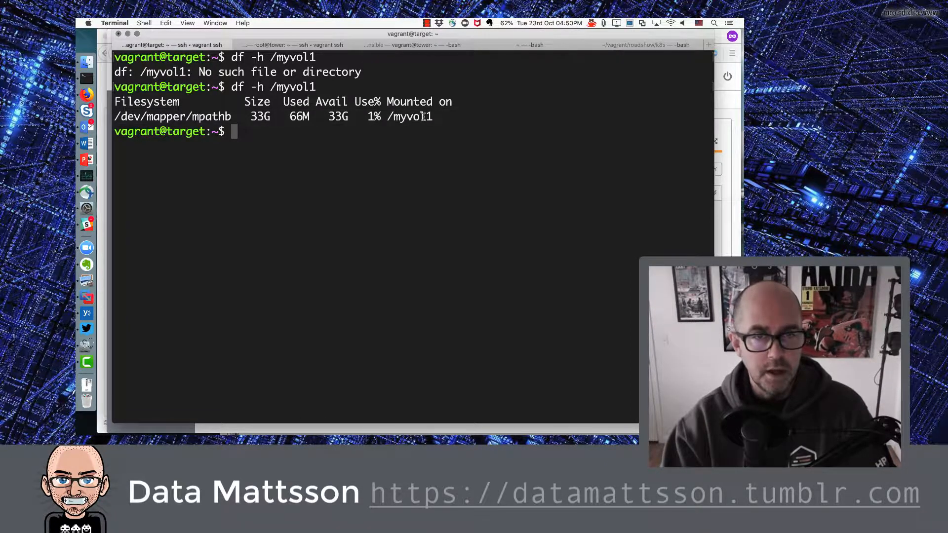
pyautogui.press('super+Tab')
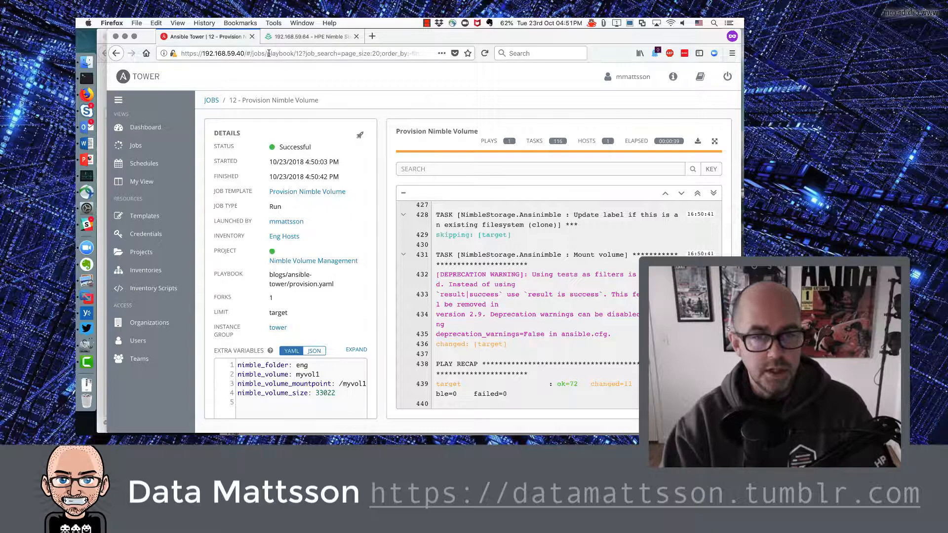
# Step: Open myvol1 in Nimble's eng folder, confirm it is Online at 32.2 GiB, and view its Data Protection
pyautogui.click(296, 36)
pyautogui.click(136, 143)
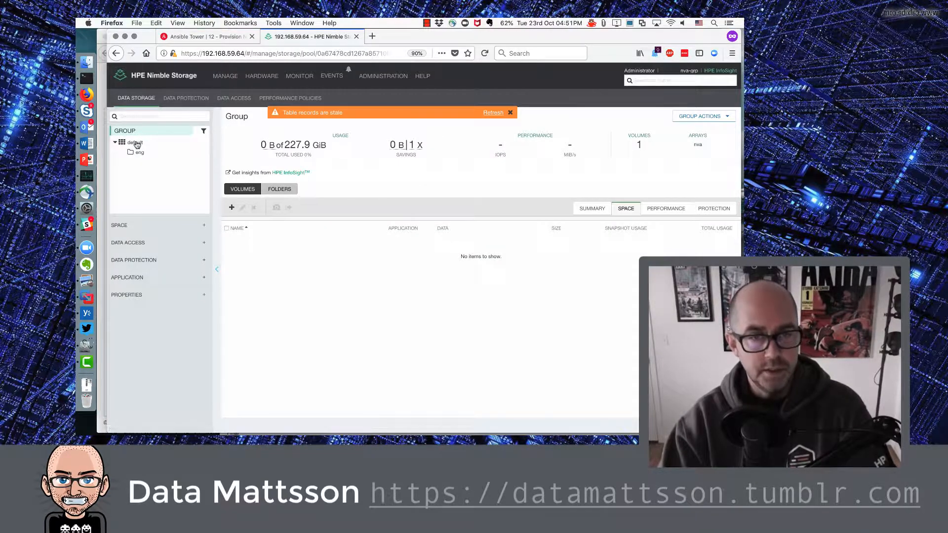
pyautogui.click(140, 154)
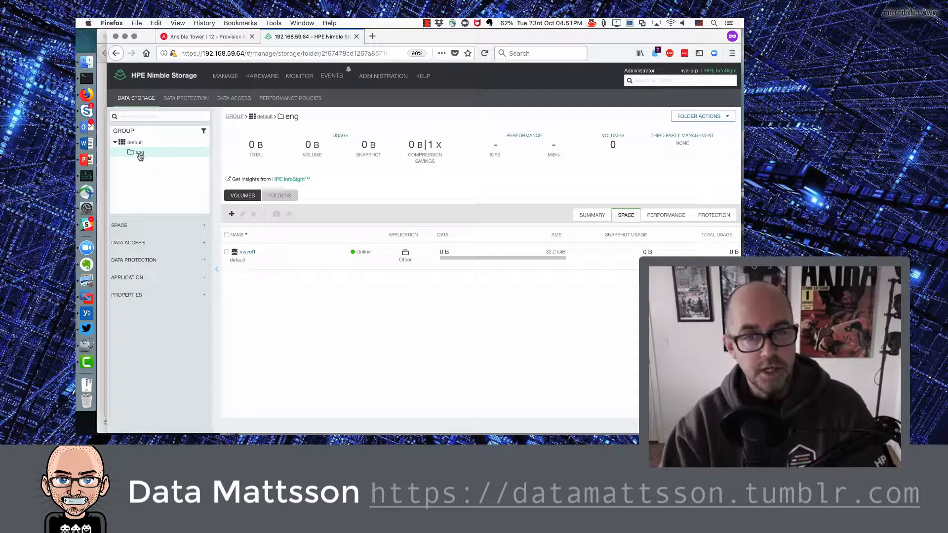
pyautogui.click(251, 252)
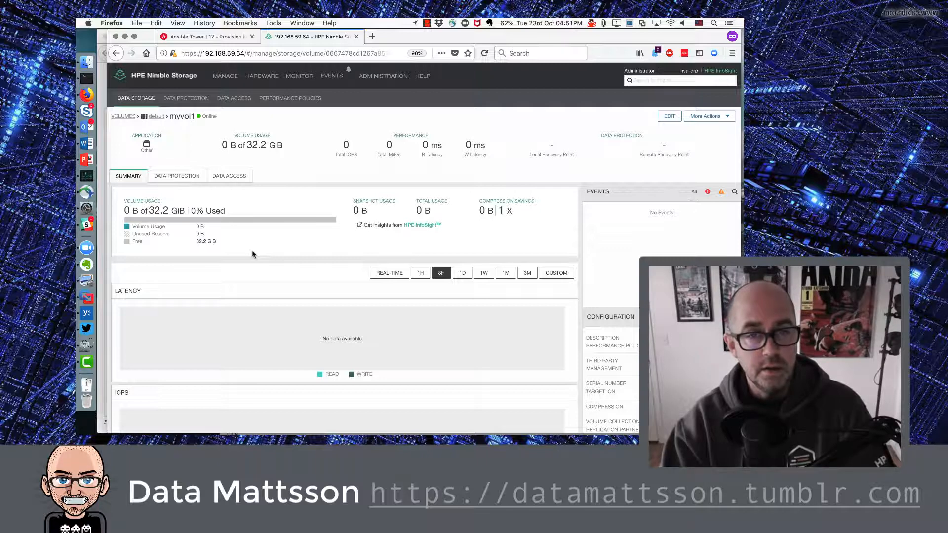
pyautogui.scroll(-1, 662, 380)
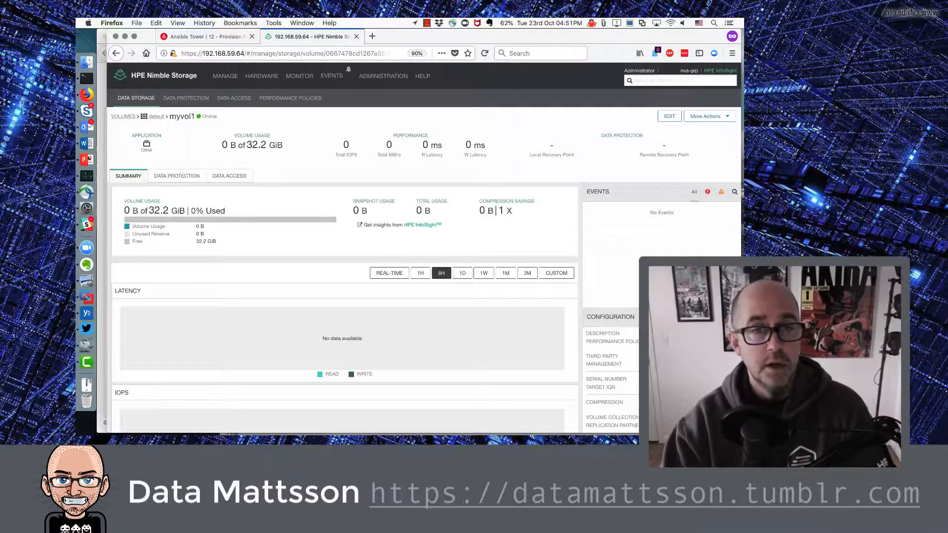
pyautogui.scroll(1, 662, 380)
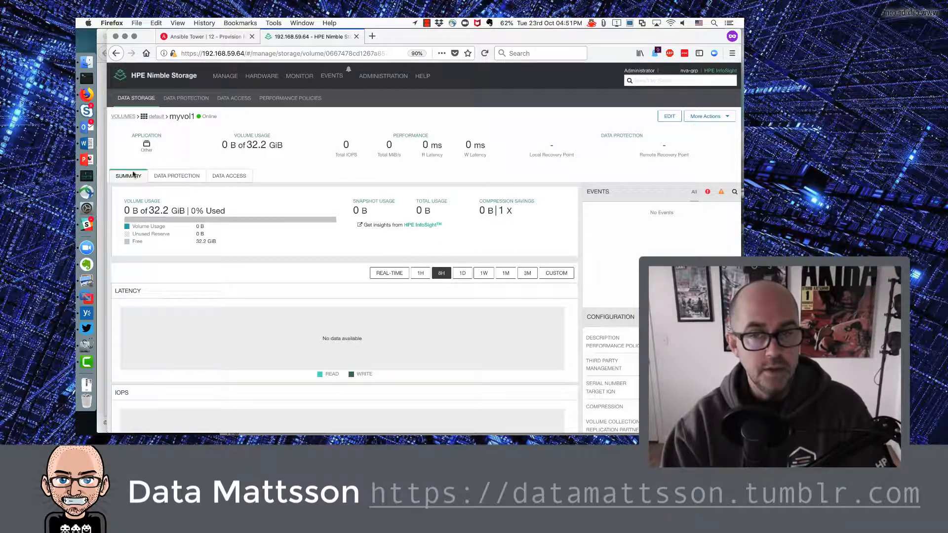
pyautogui.click(189, 177)
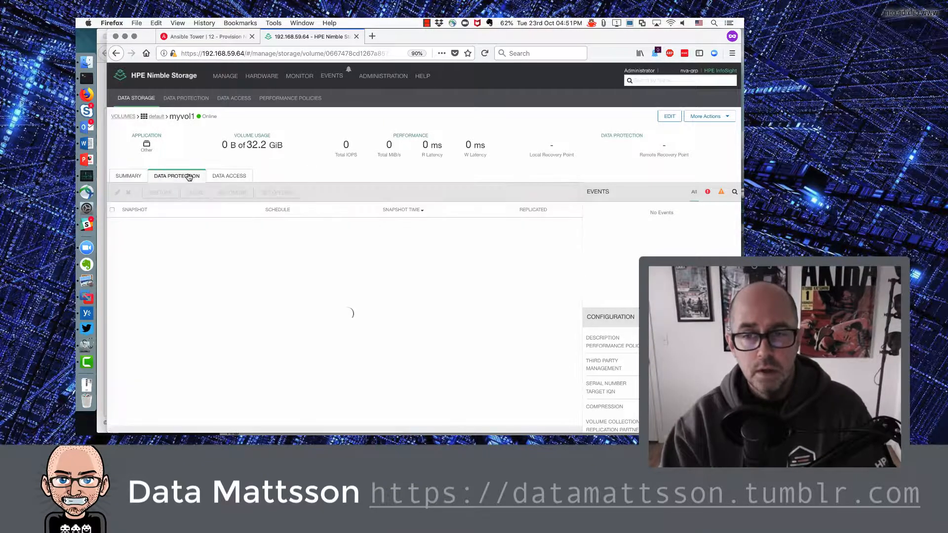
# Step: Return to the Ansible Tower job 12 page in the browser
pyautogui.press('super+Tab')
pyautogui.press('super+Tab')
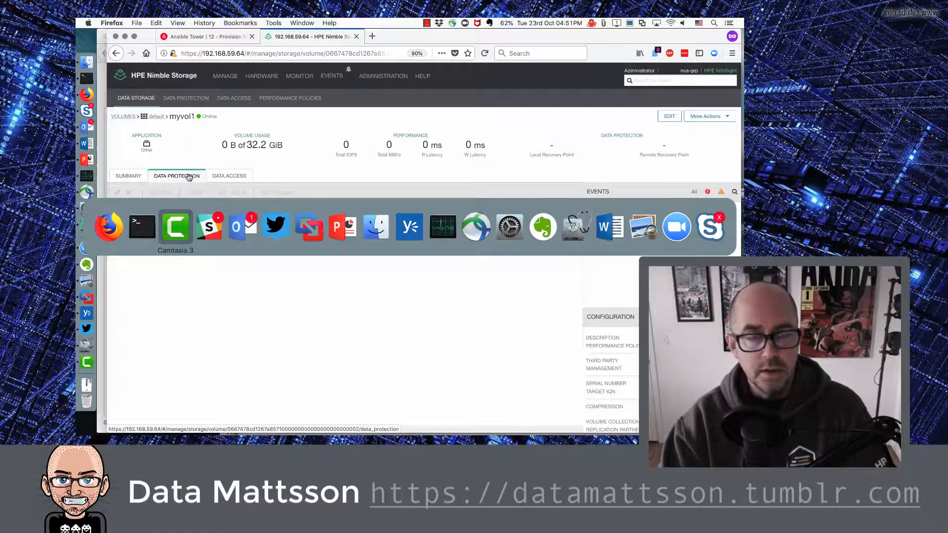
pyautogui.press('super+shift+Tab')
pyautogui.press('super+shift+Tab')
pyautogui.click(218, 36)
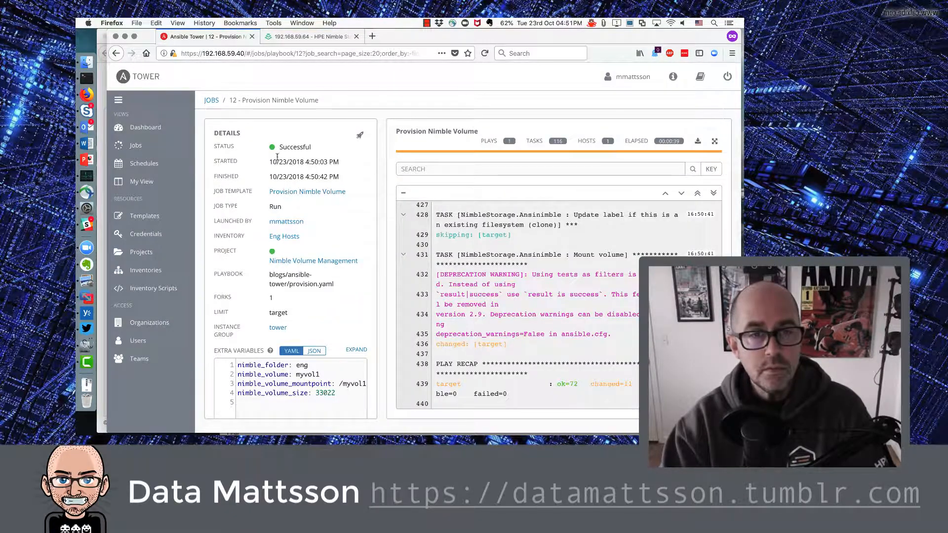
# Step: Go to the Tower dashboard and scroll to the Recent Job Runs for Provision Nimble Volume
pyautogui.scroll(-2, 301, 207)
pyautogui.scroll(2, 306, 202)
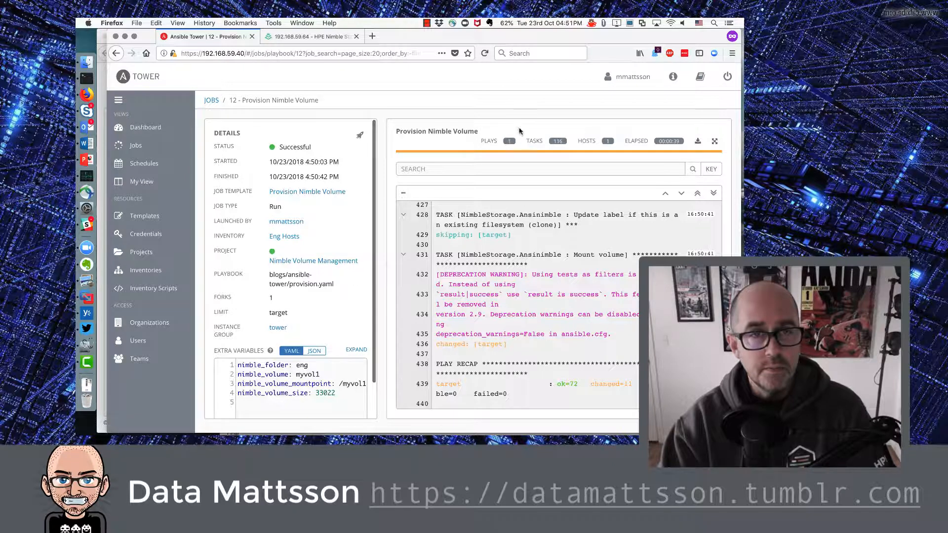
pyautogui.click(145, 127)
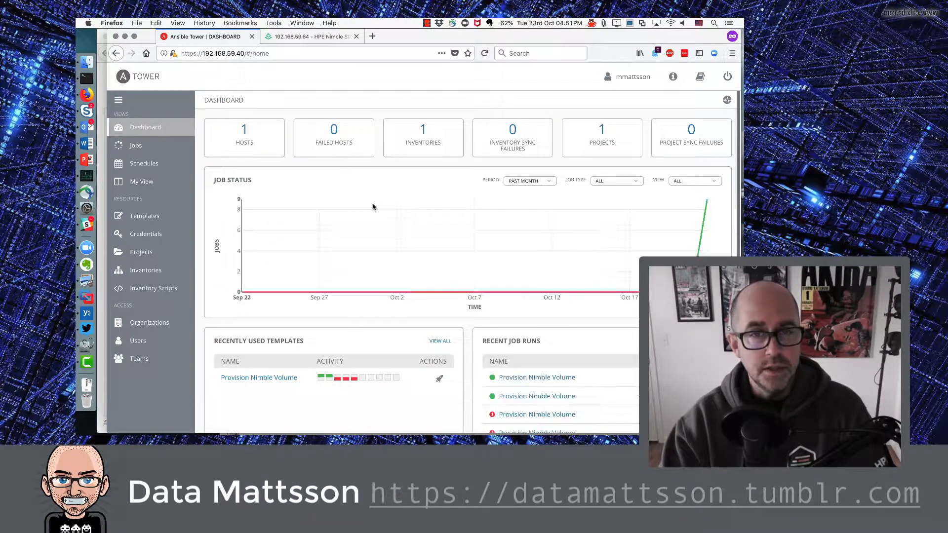
pyautogui.scroll(-1, 555, 328)
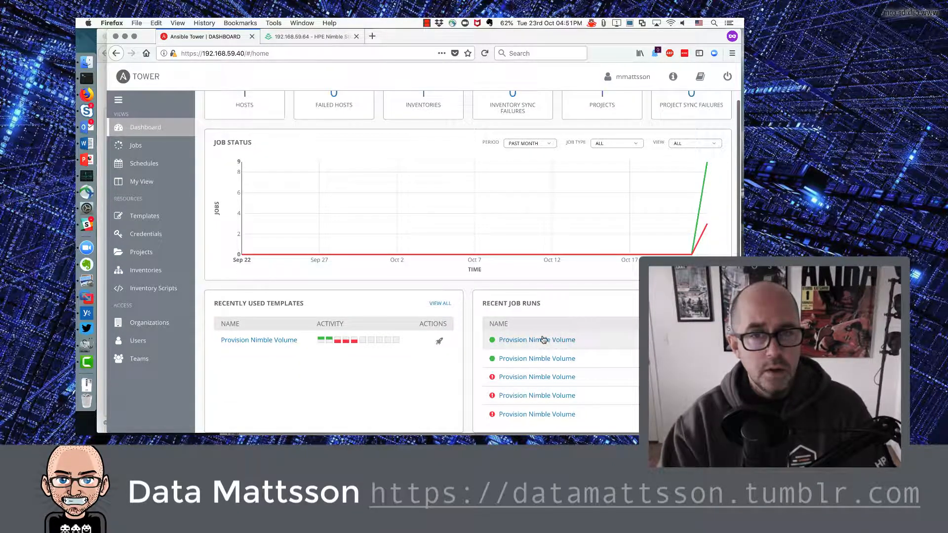